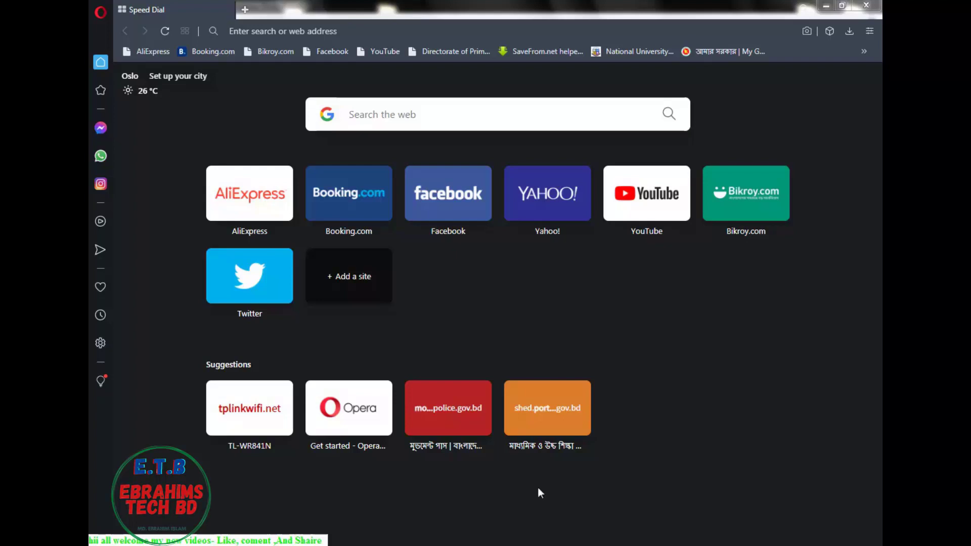
left_click(244, 26)
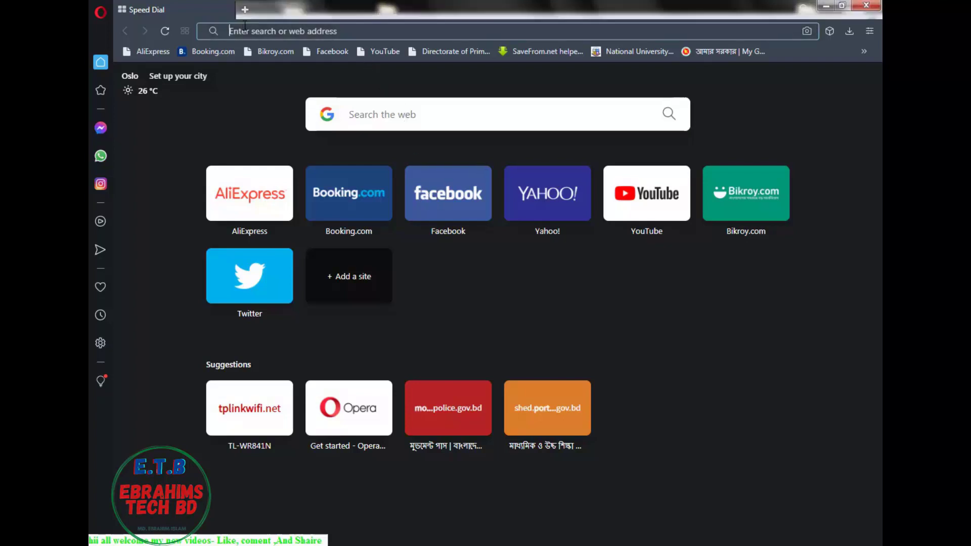
type("ww")
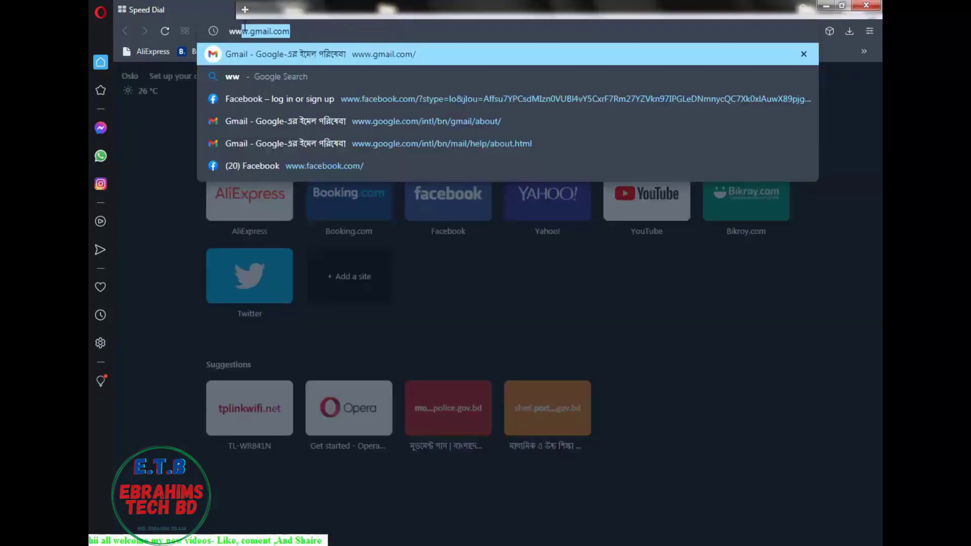
type("w.gmai")
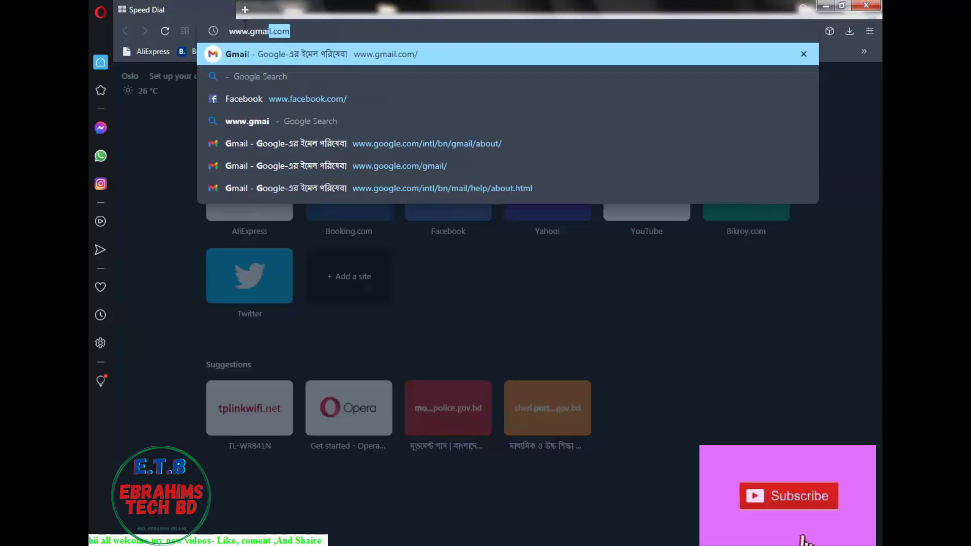
type("l.com")
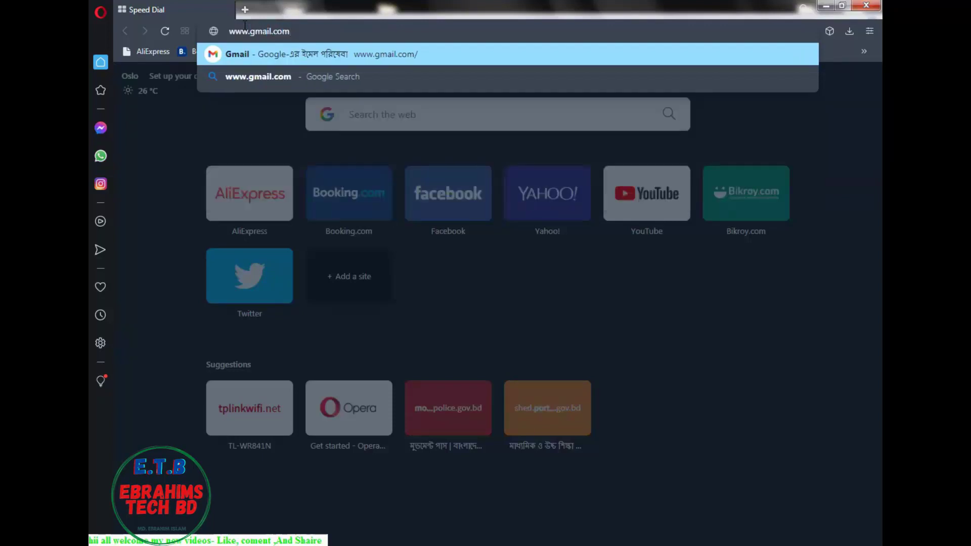
key("Return")
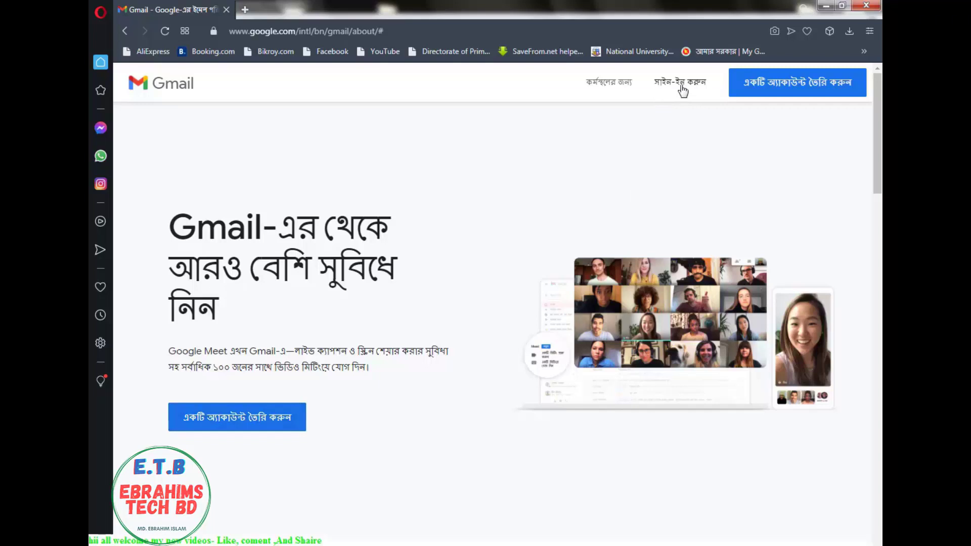
Start creating a Google account and switch the signup form's language to English (United Kingdom)
left_click(259, 427)
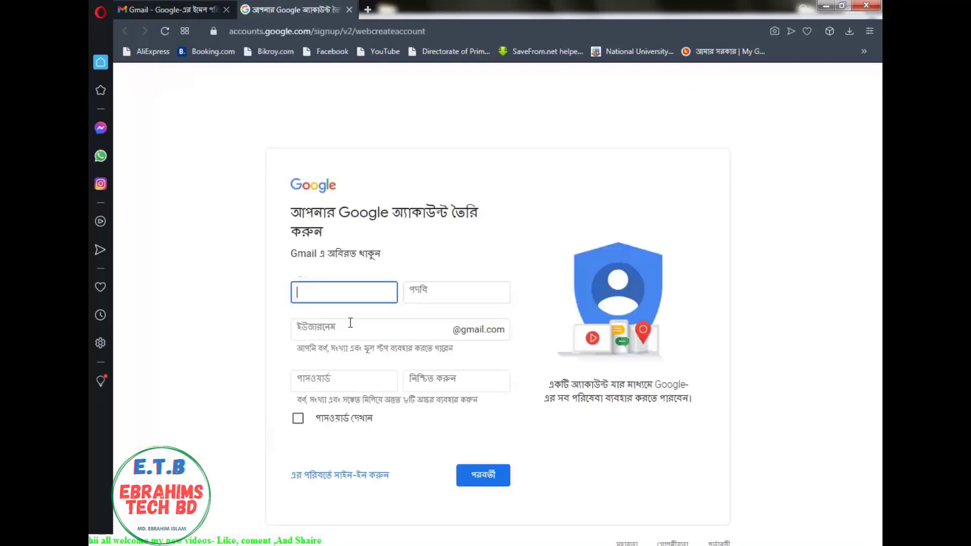
left_click(288, 543)
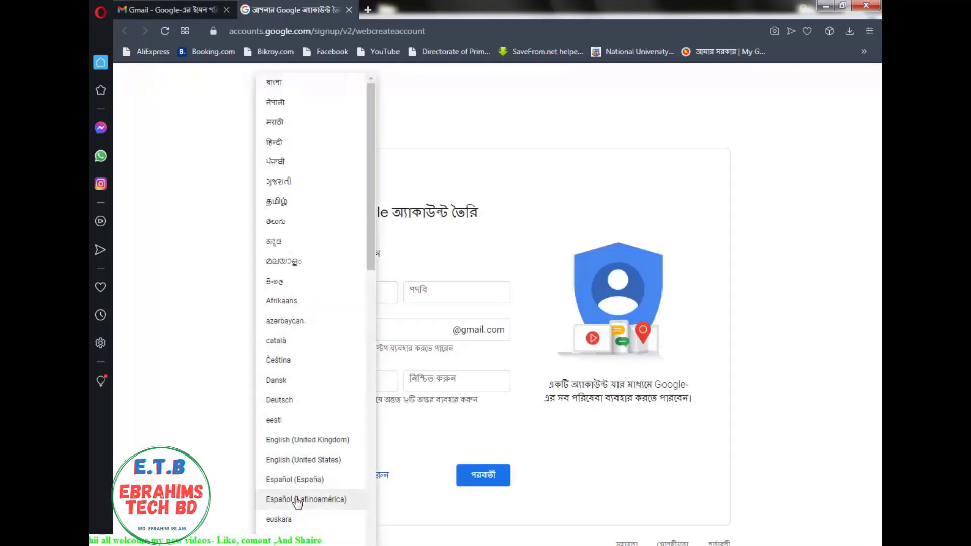
left_click(308, 440)
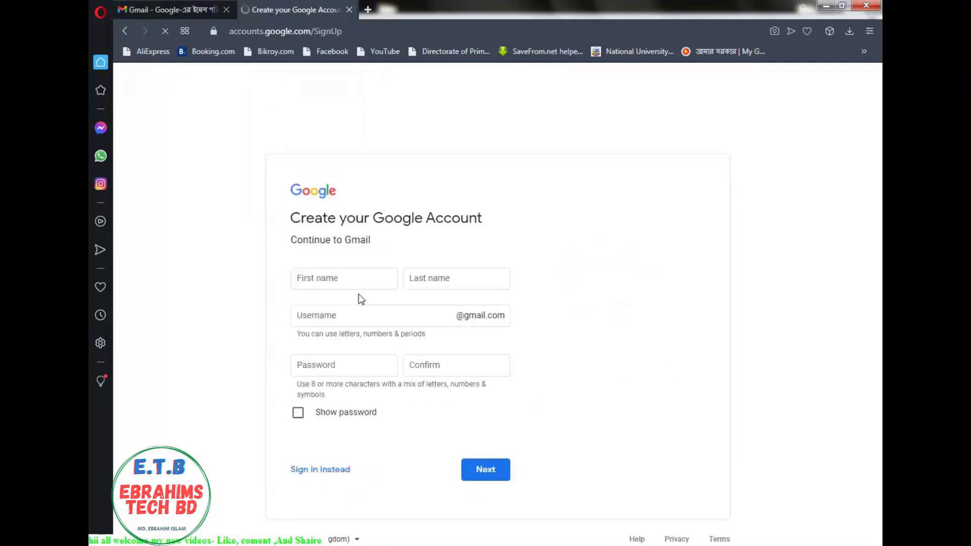
left_click(361, 279)
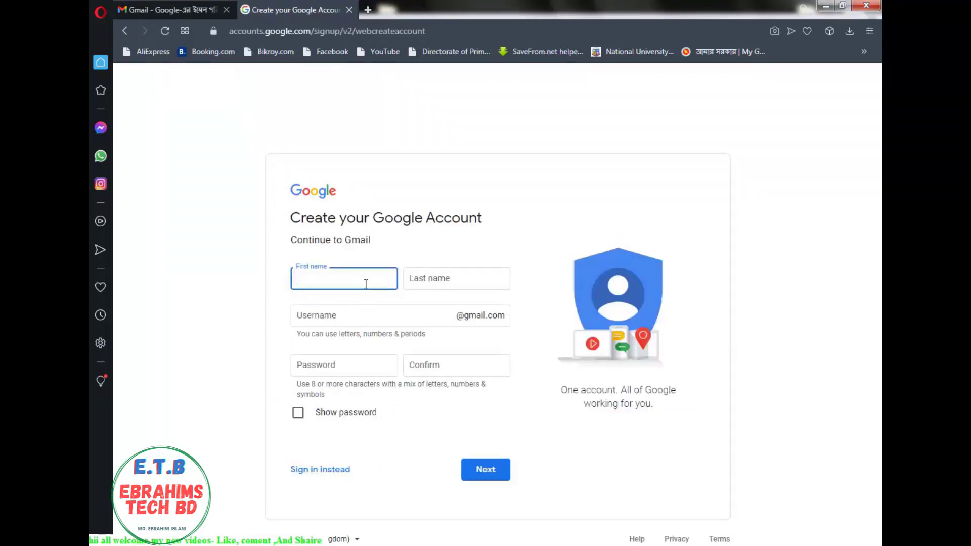
Enter the account holder's first name, last name and a chosen username
left_click(474, 276)
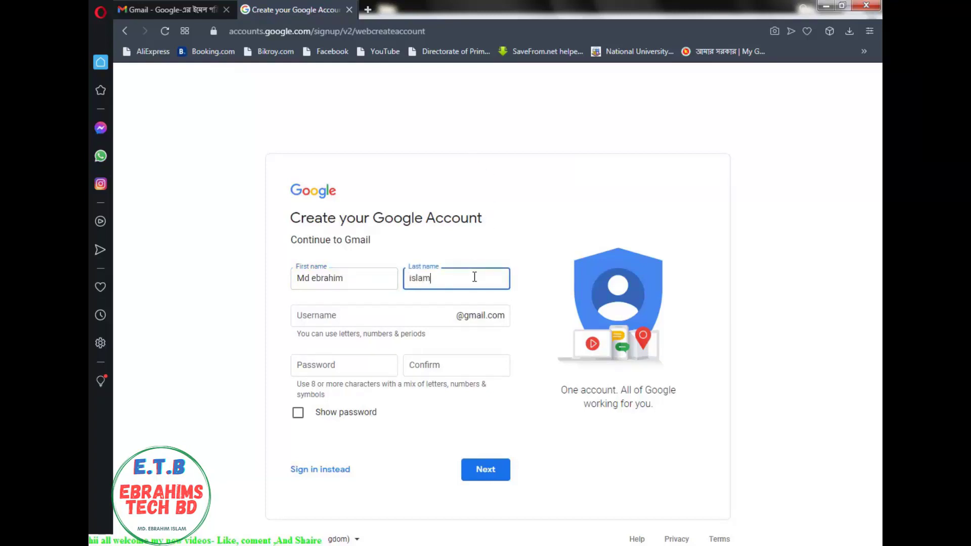
left_click(424, 313)
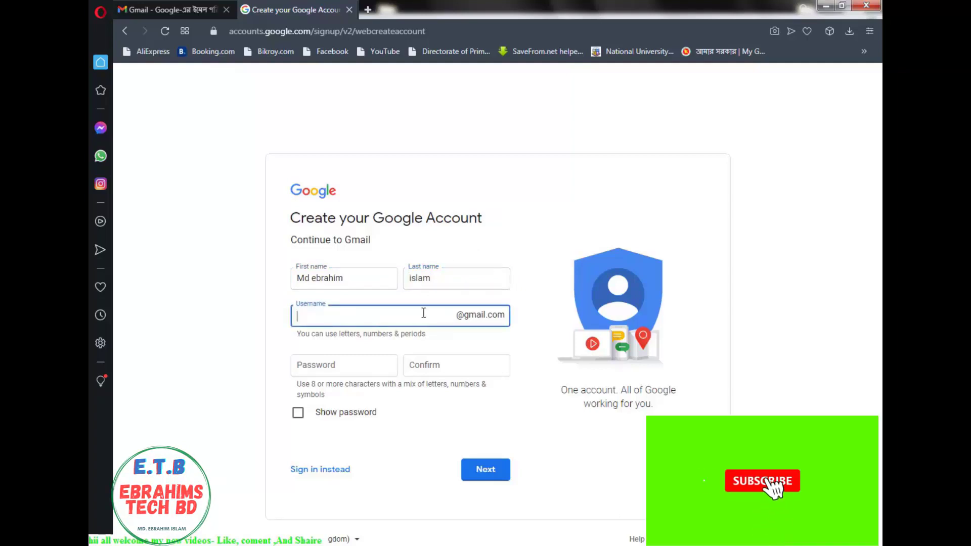
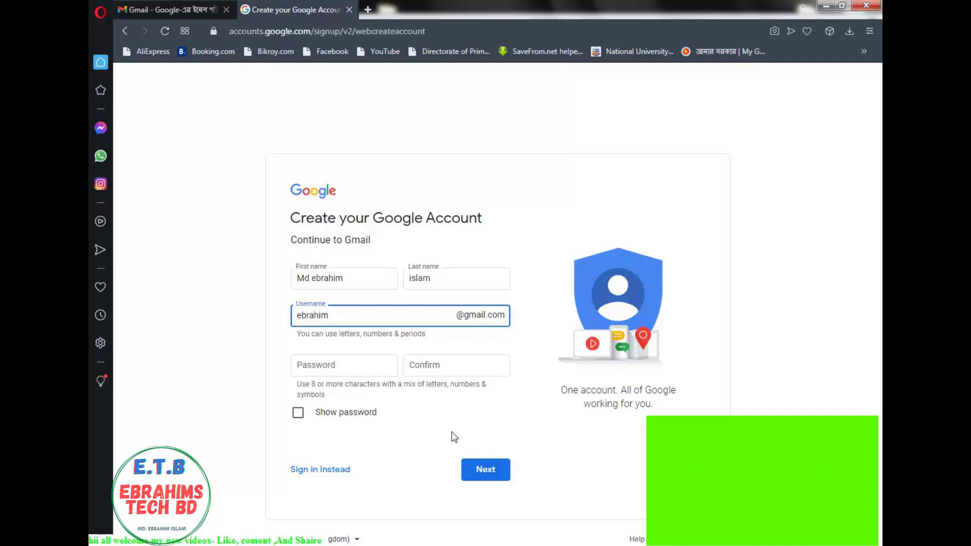
key("Tab")
Enter the password and submit the form, which reports the passwords didn't match
left_click(392, 345)
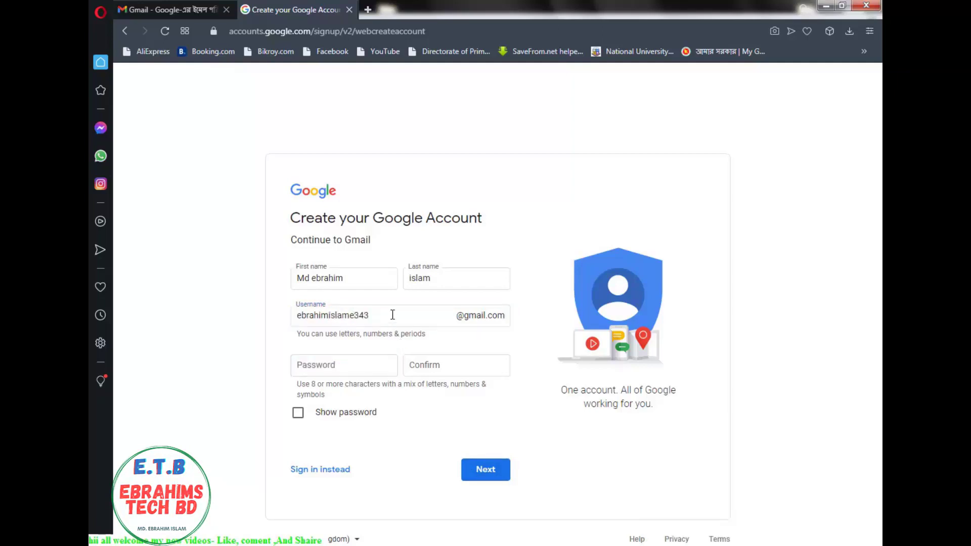
left_click(397, 314)
left_click(398, 344)
left_click(396, 320)
left_click(401, 346)
left_click(363, 359)
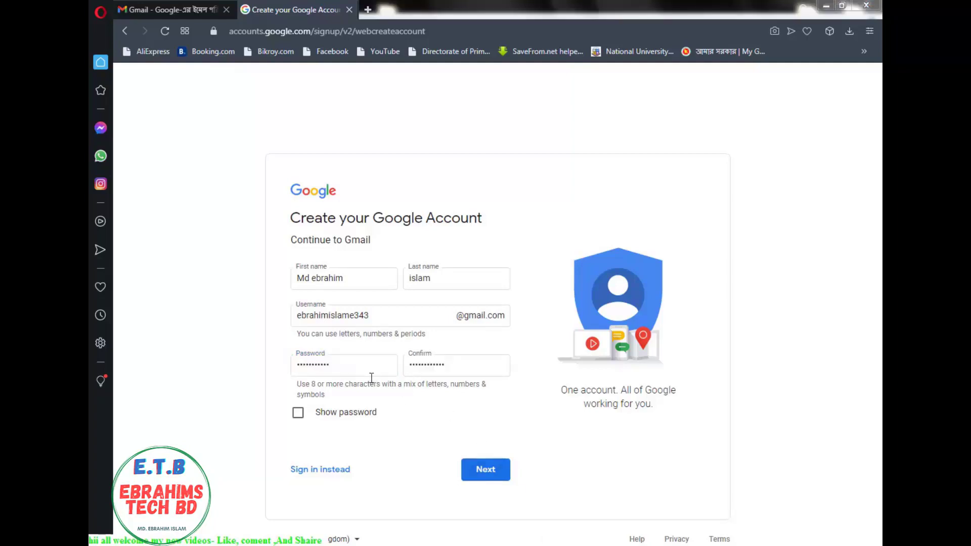
left_click(487, 469)
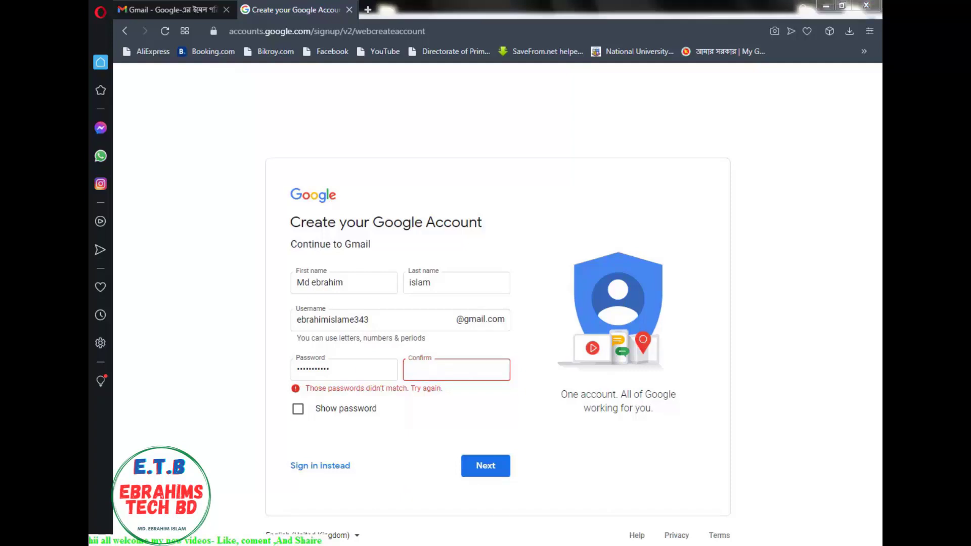
Show the passwords and continue, then submit phone, recovery e-mail, birth date and gender Male
left_click(298, 409)
left_click(504, 480)
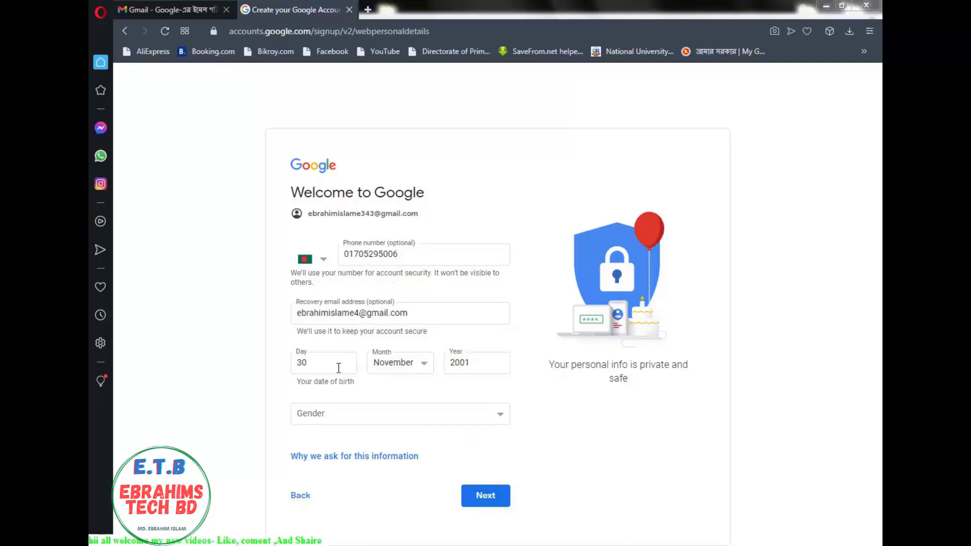
left_click(508, 418)
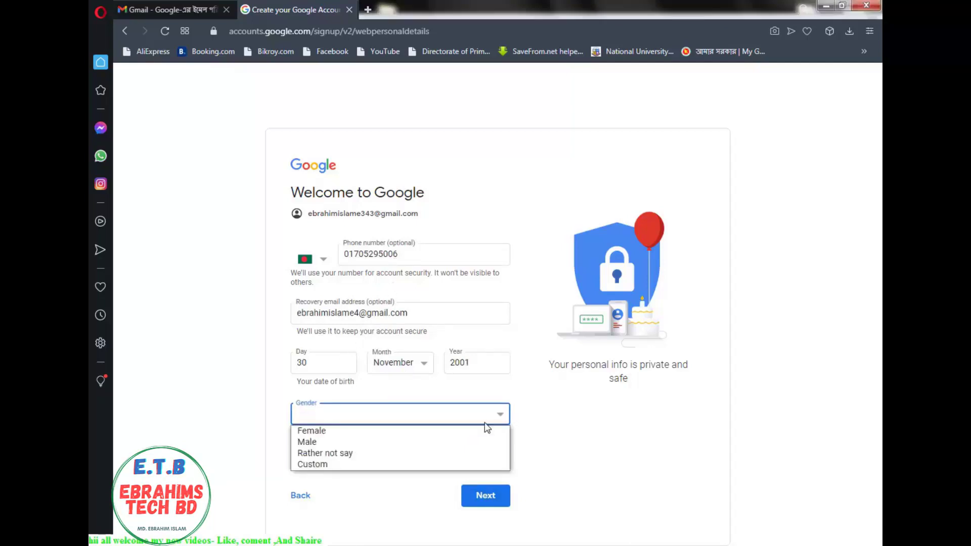
left_click(347, 442)
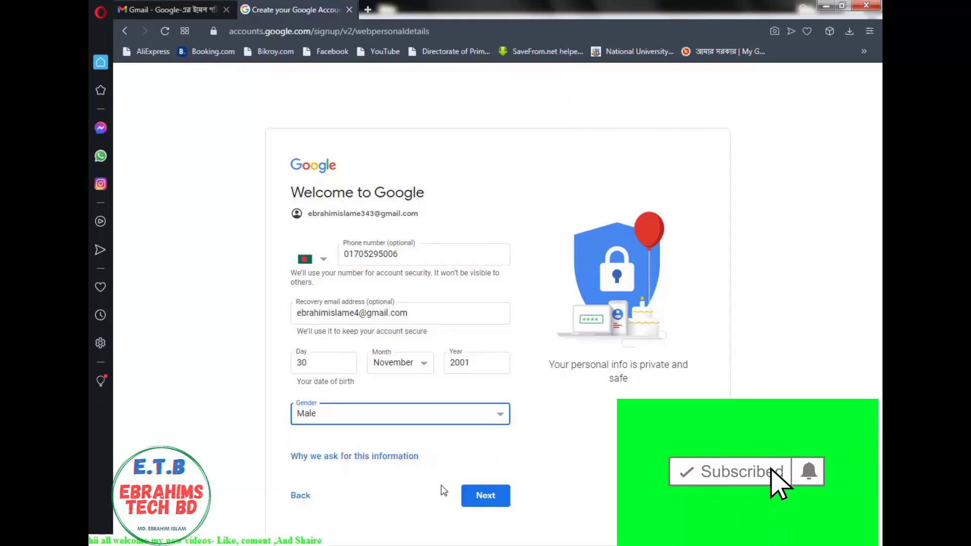
left_click(485, 497)
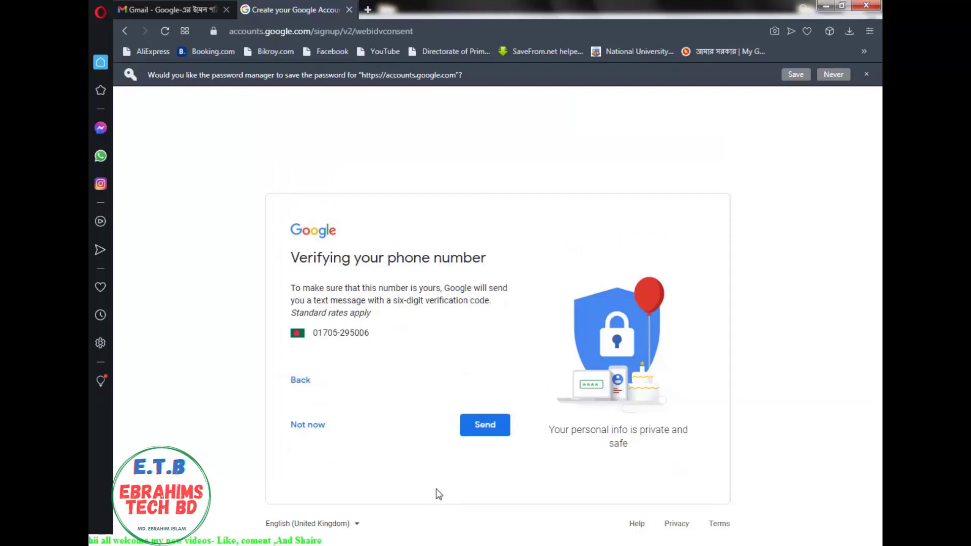
Send the six-digit verification code by text to the entered phone number
left_click(491, 426)
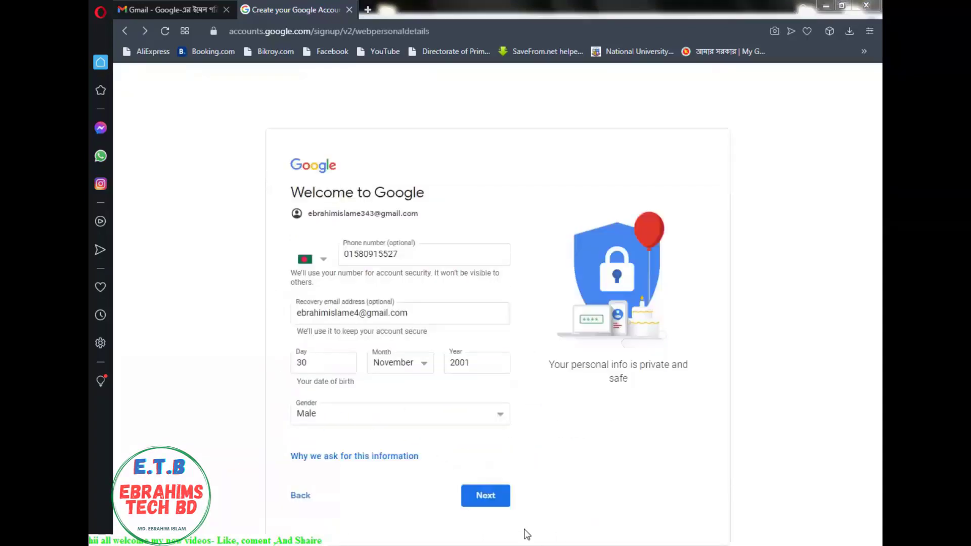
left_click(493, 500)
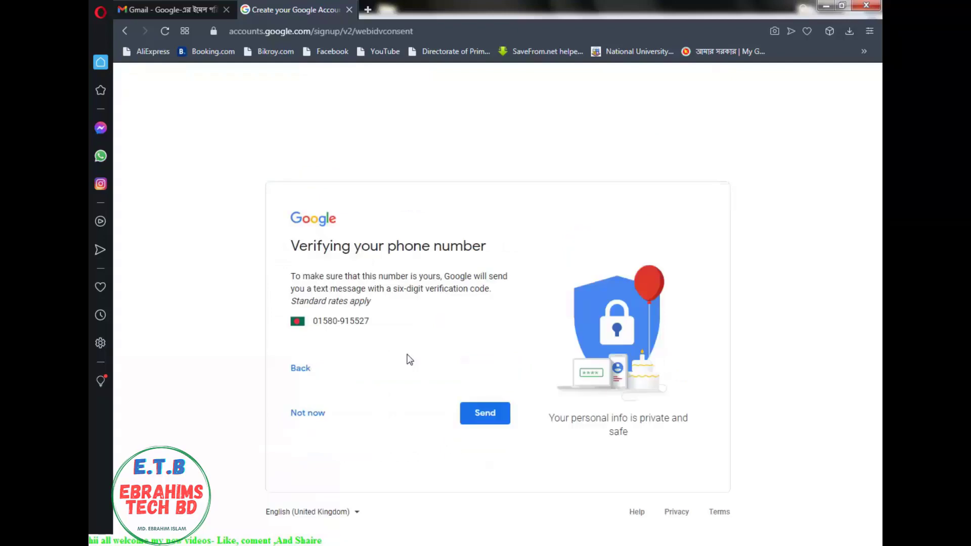
left_click(484, 422)
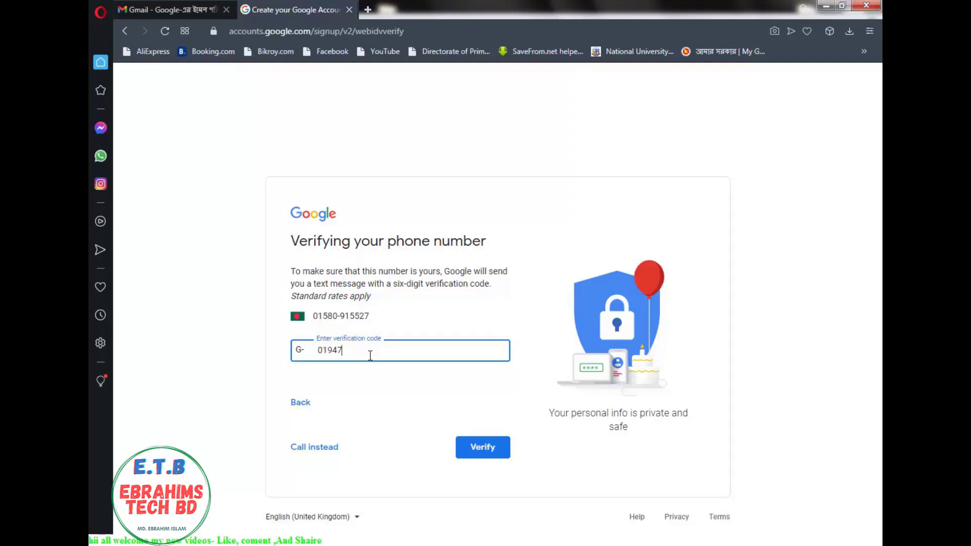
Verify the code and agree to use the phone number across Google services
left_click(470, 445)
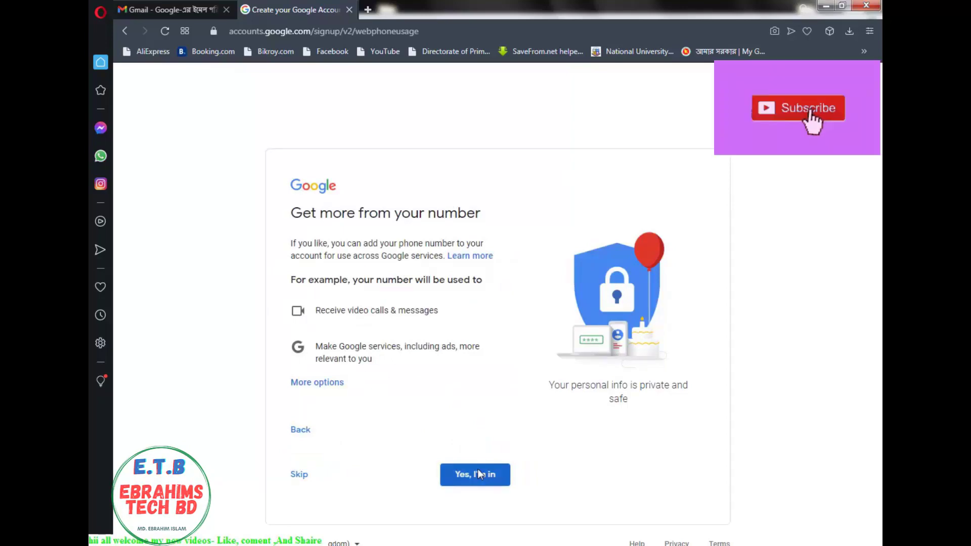
left_click(500, 476)
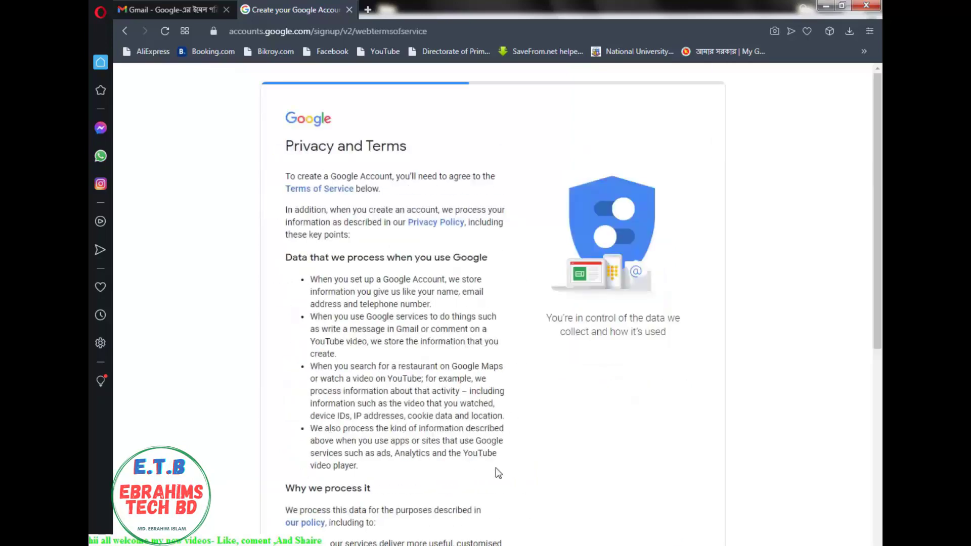
Agree to Google's Privacy and Terms to finish creating the account
scroll(433, 433, "down", 10)
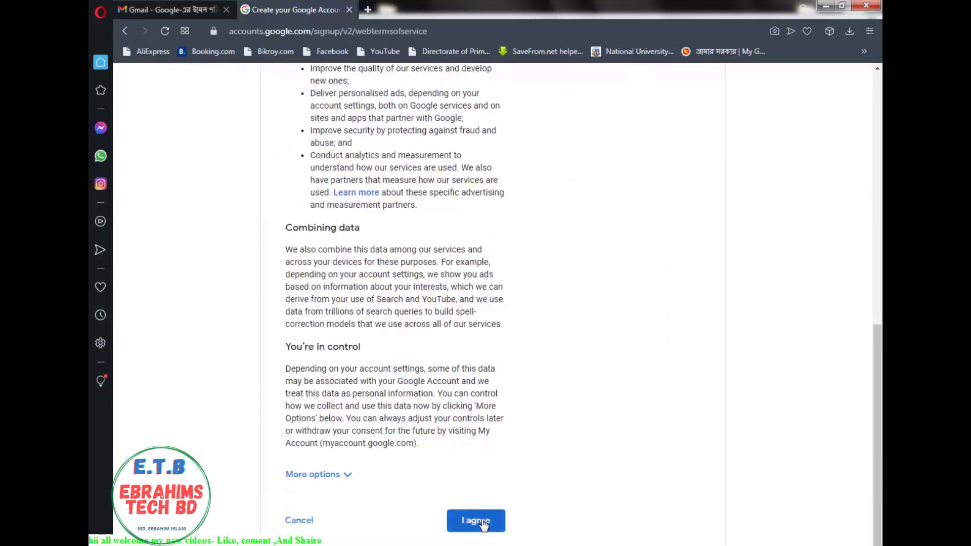
left_click(478, 521)
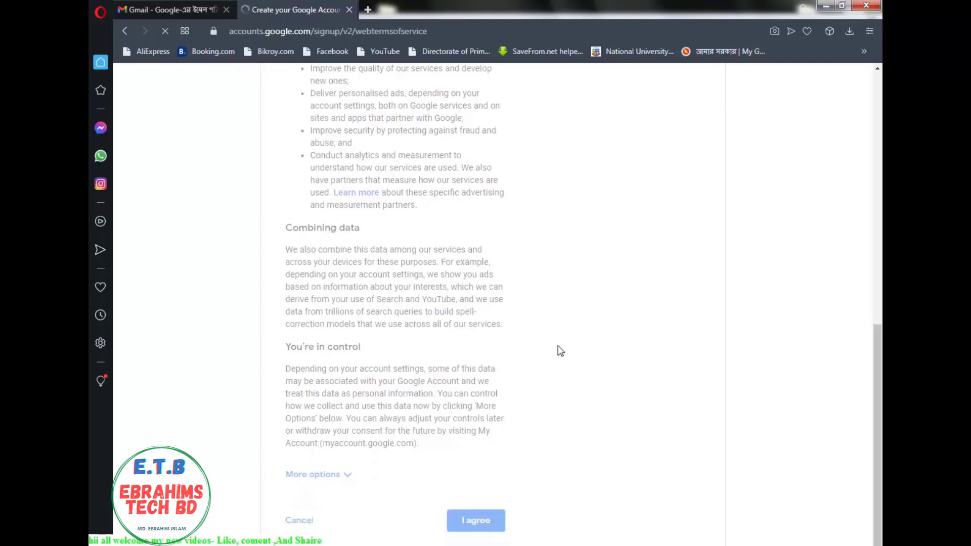
scroll(561, 349, "down", 5)
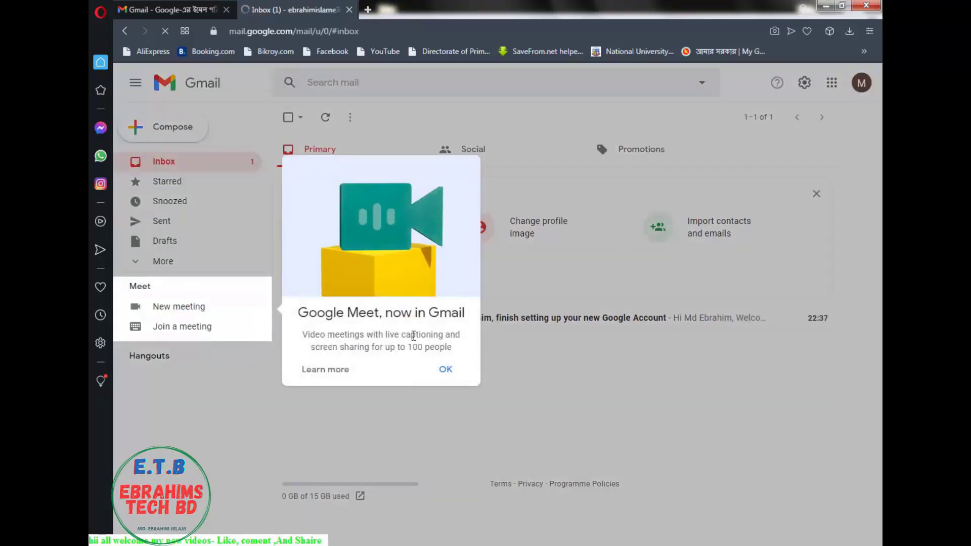
Dismiss the Google Meet notice, glance at Social and Promotions, and allow Gmail to open email links
left_click(447, 369)
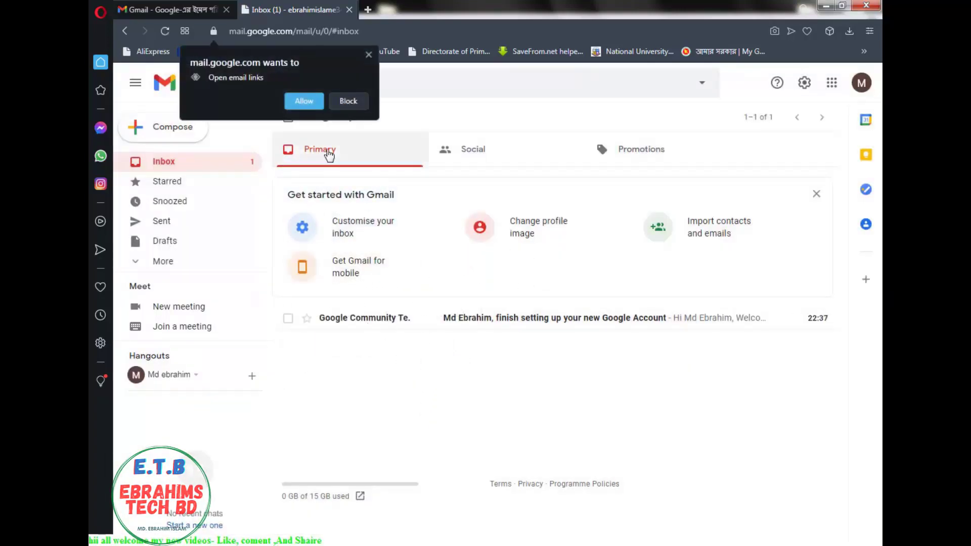
left_click(450, 149)
left_click(615, 150)
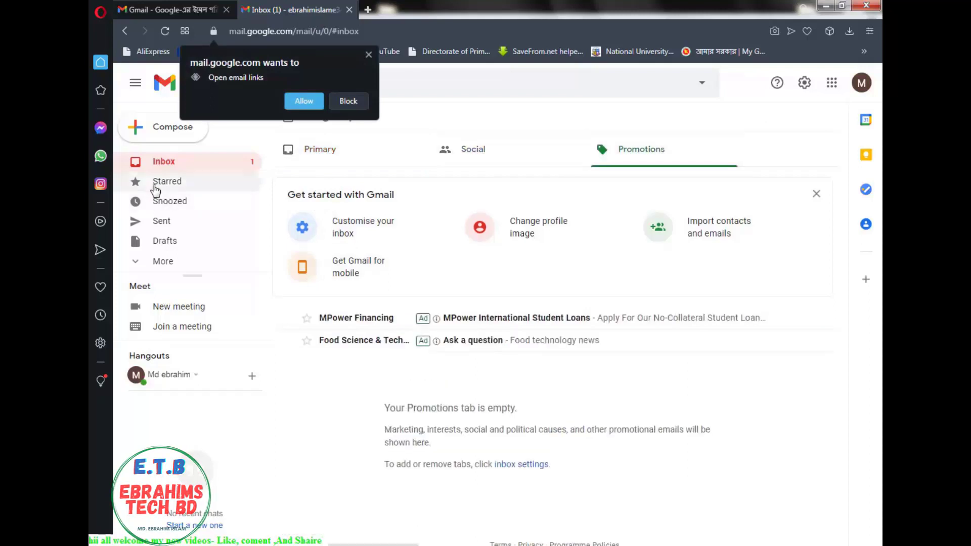
left_click(177, 163)
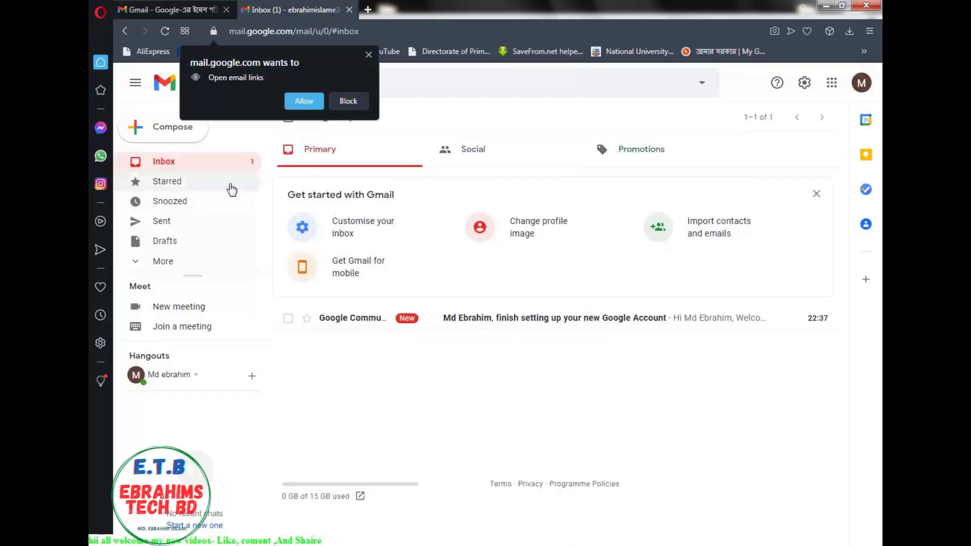
left_click(306, 103)
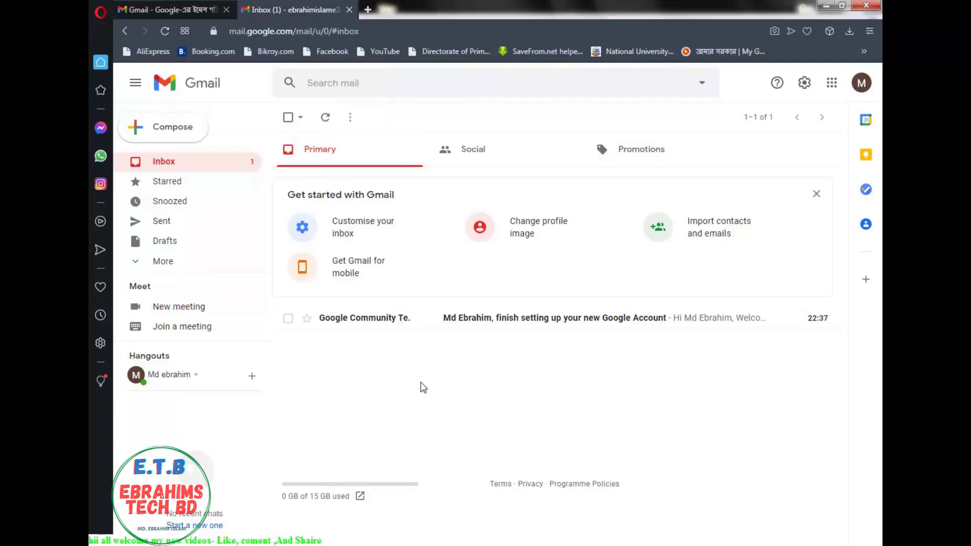
Discard a started new message and open the Google Community Team welcome email
left_click(189, 135)
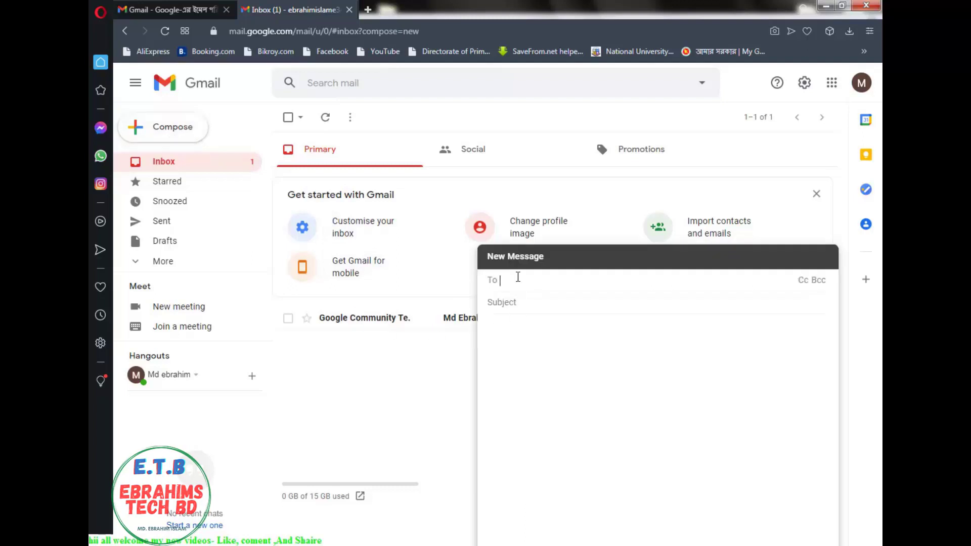
left_click(538, 322)
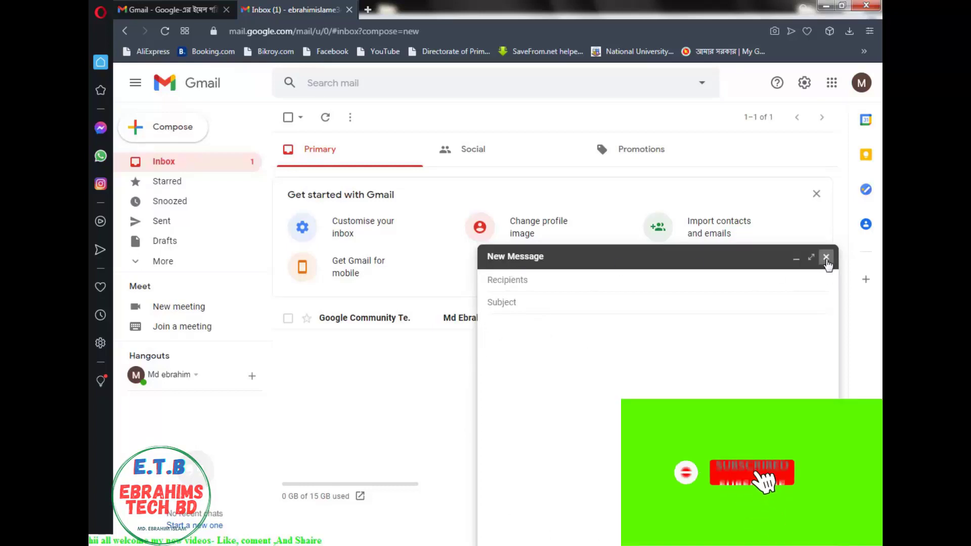
left_click(826, 257)
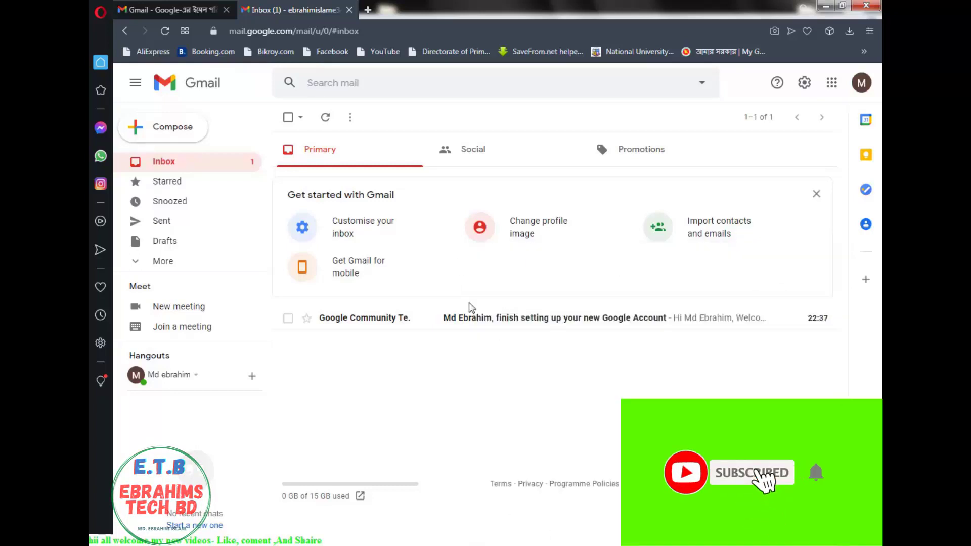
left_click(496, 325)
scroll(564, 387, "down", 4)
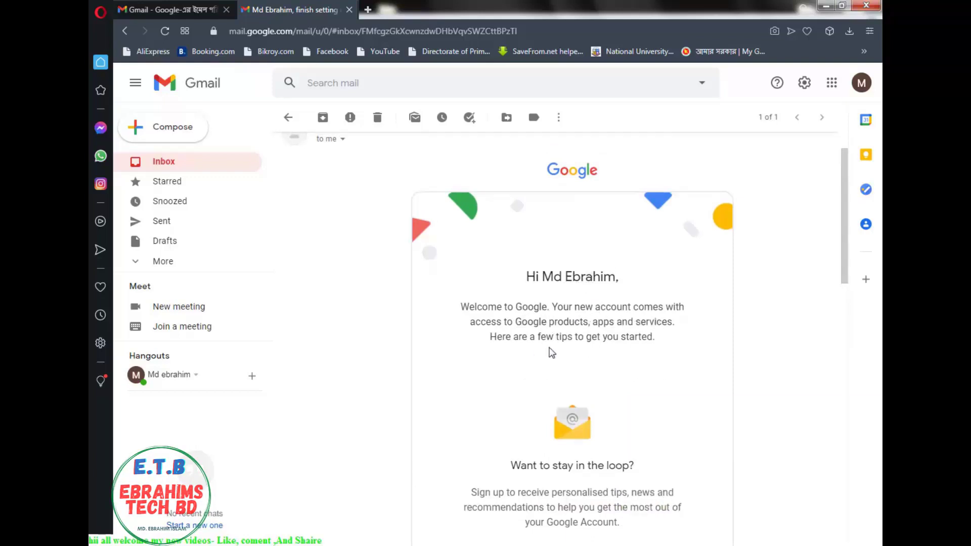
scroll(553, 353, "down", 10)
scroll(629, 451, "down", 1)
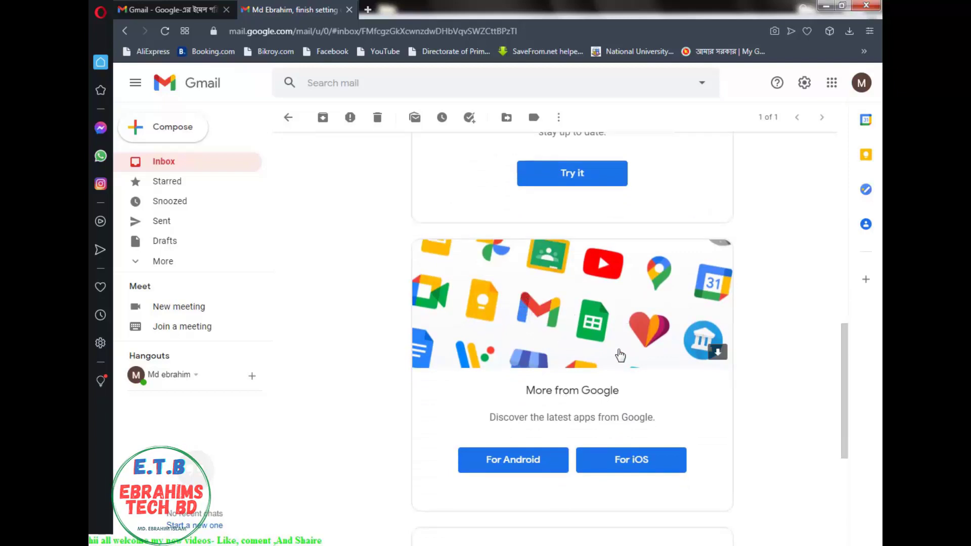
scroll(602, 430, "down", 7)
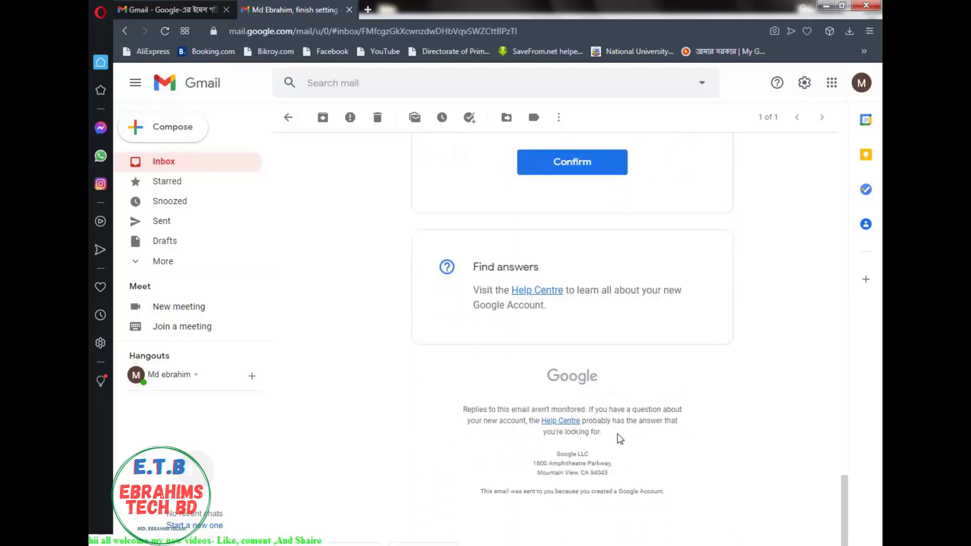
scroll(613, 432, "up", 12)
scroll(596, 421, "up", 2)
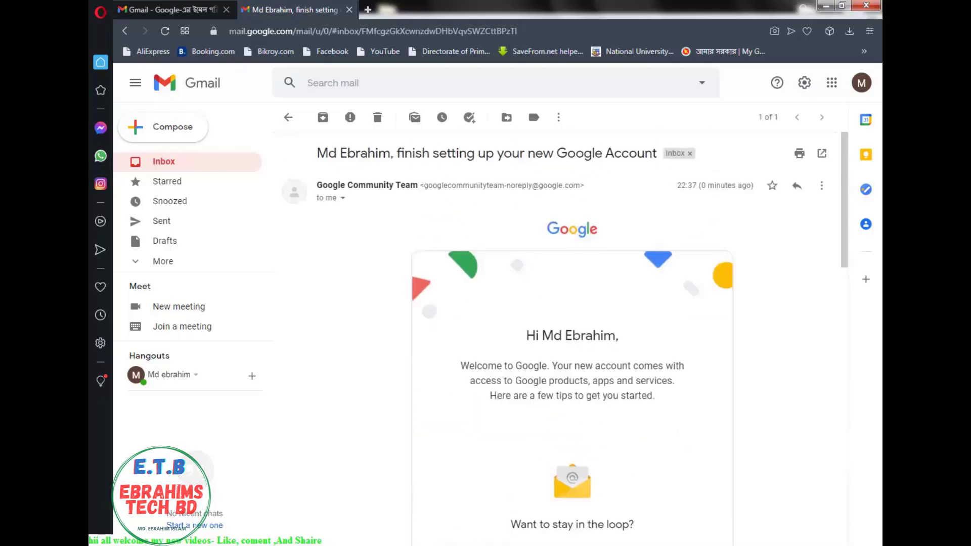